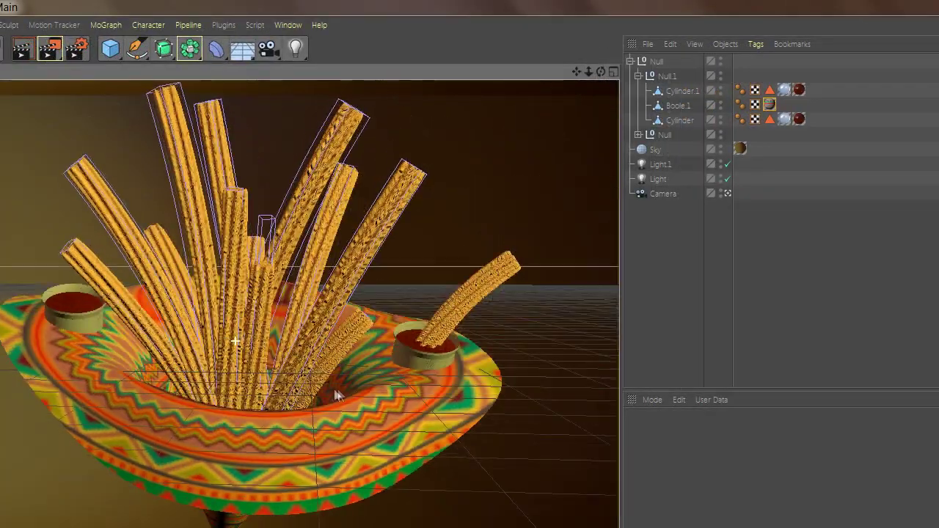
left_click_drag(338, 397, 247, 321, "alt")
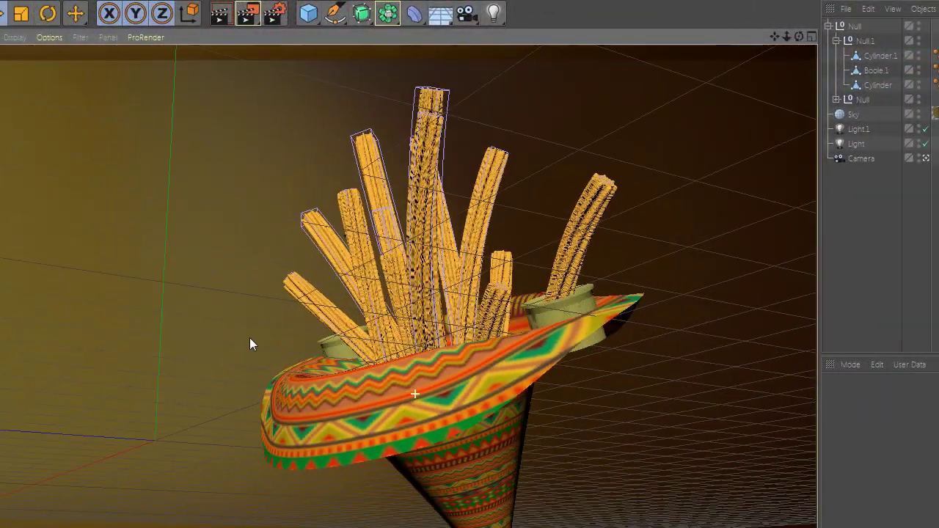
left_click_drag(249, 337, 422, 379, "alt")
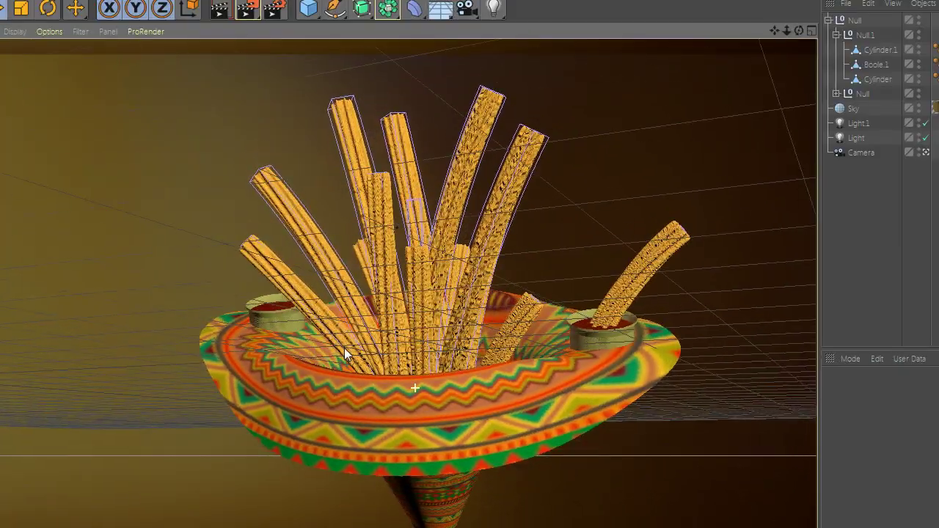
left_click_drag(344, 348, 443, 343, "alt")
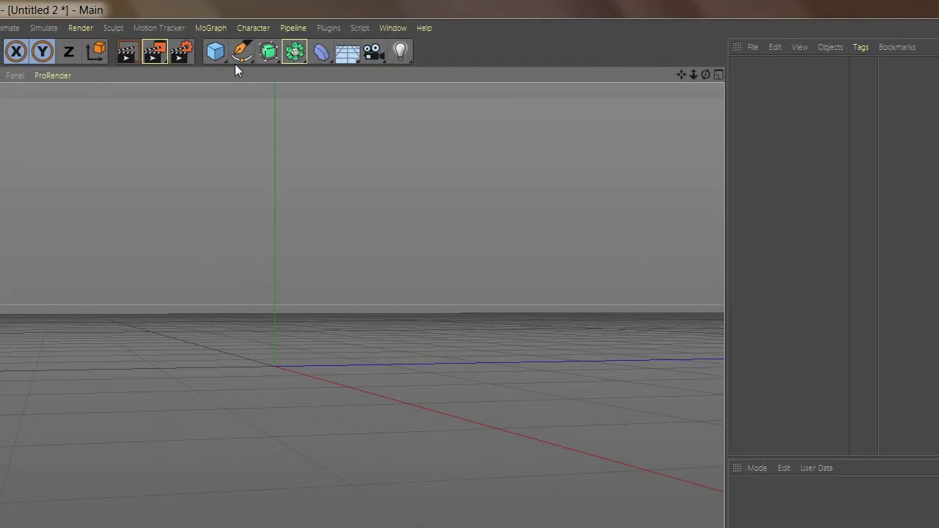
Add a cylinder primitive with 14 rotation segments and 6 height segments.
left_click(221, 51)
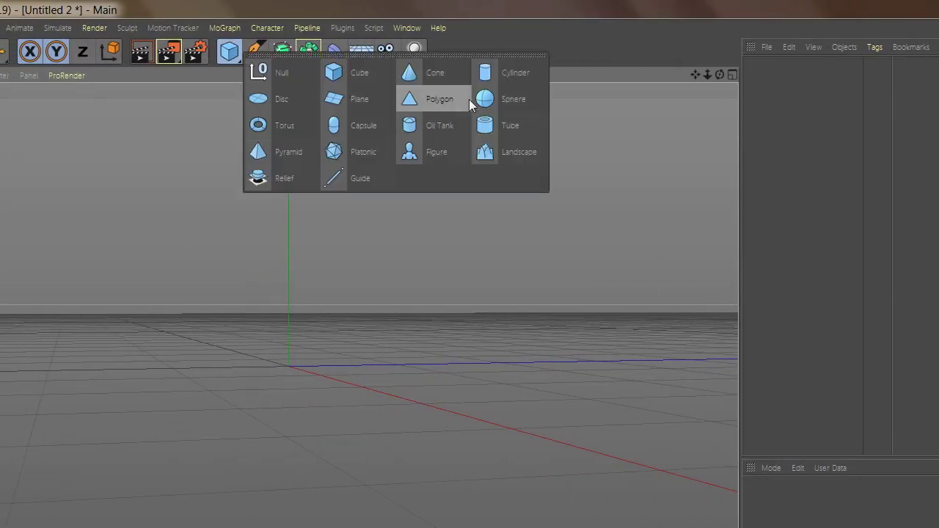
left_click(509, 78)
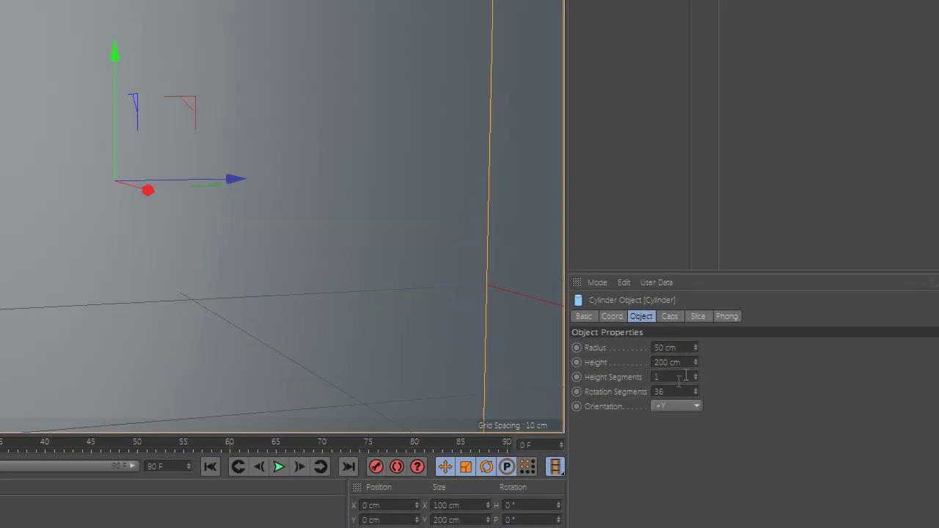
double_click(677, 392)
type("14")
key("Return")
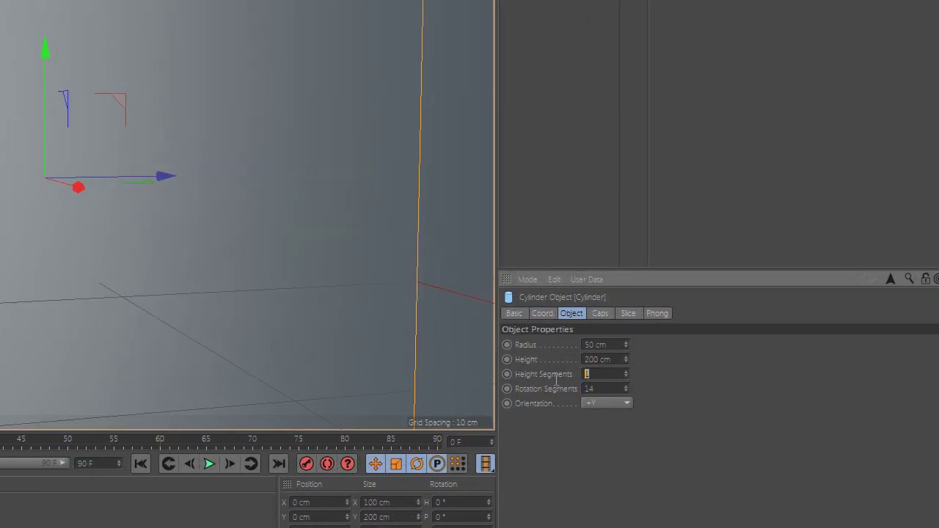
type("6")
key("Return")
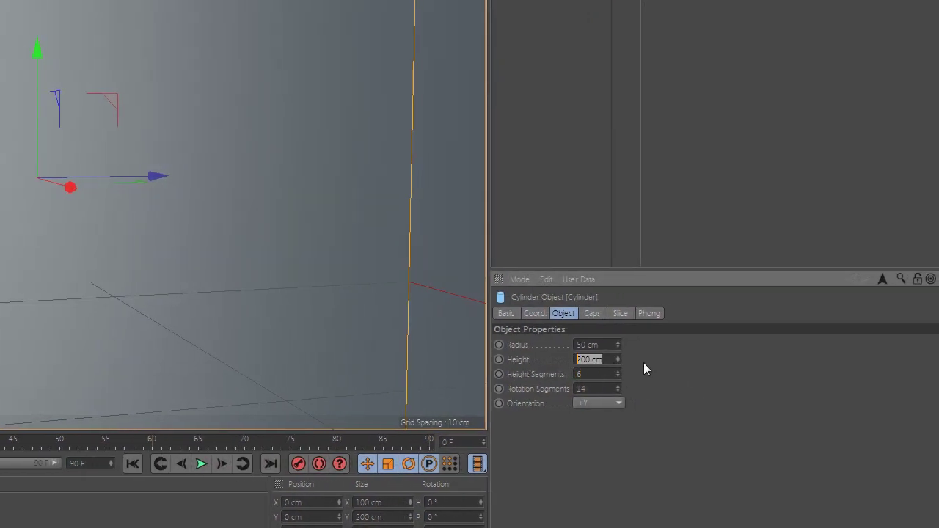
Set the cylinder's height to 19 cm and its radius to 1 cm.
type("19")
key("Return")
double_click(598, 345)
type("1")
key("Return")
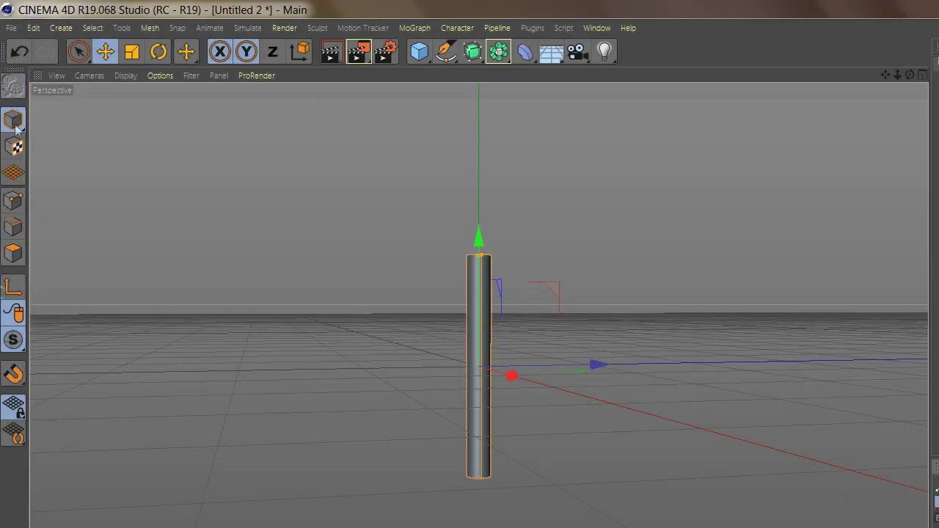
Make the cylinder editable and select one vertical column of polygons along its full height in polygon mode.
left_click(14, 253)
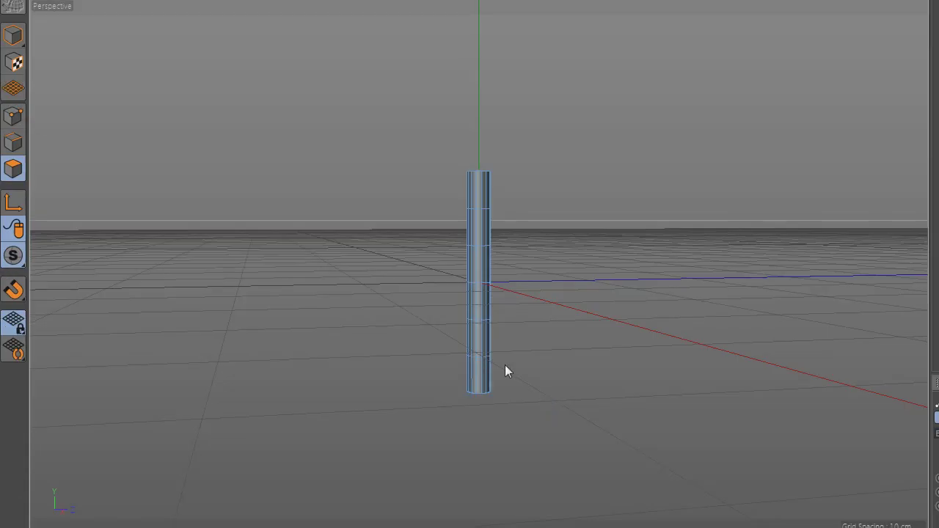
scroll(470, 383, "up", 6)
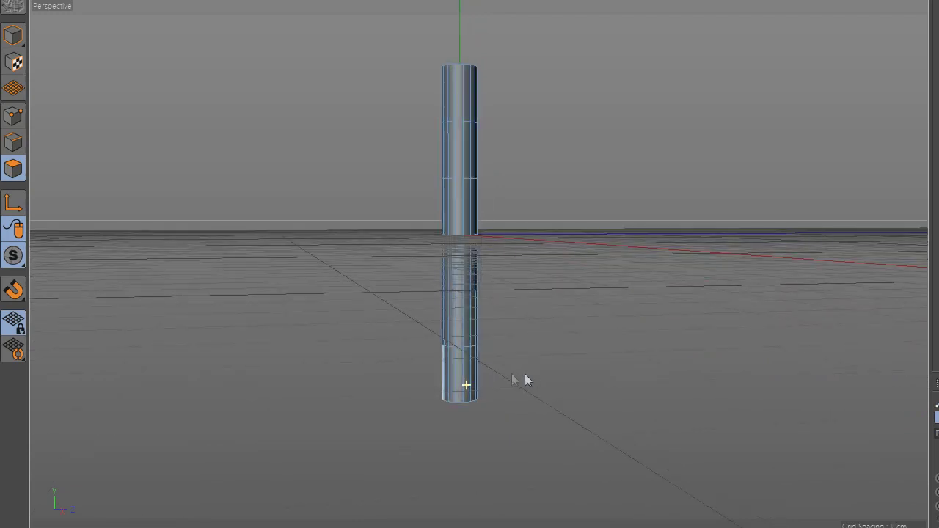
left_click(451, 373)
scroll(454, 274, "up", 3)
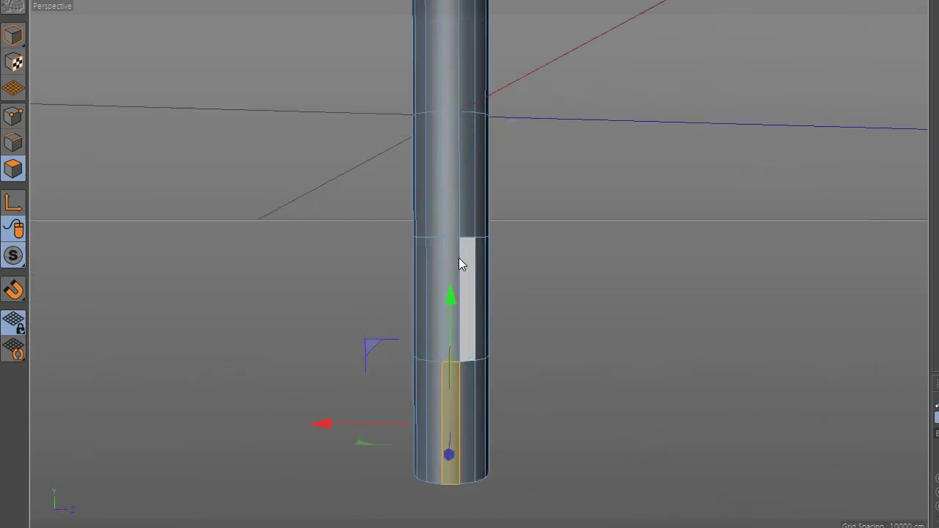
left_click(452, 271, "shift")
left_click(452, 183, "shift")
left_click(445, 61, "shift")
scroll(502, 434, "down", 5)
left_click(471, 136, "shift")
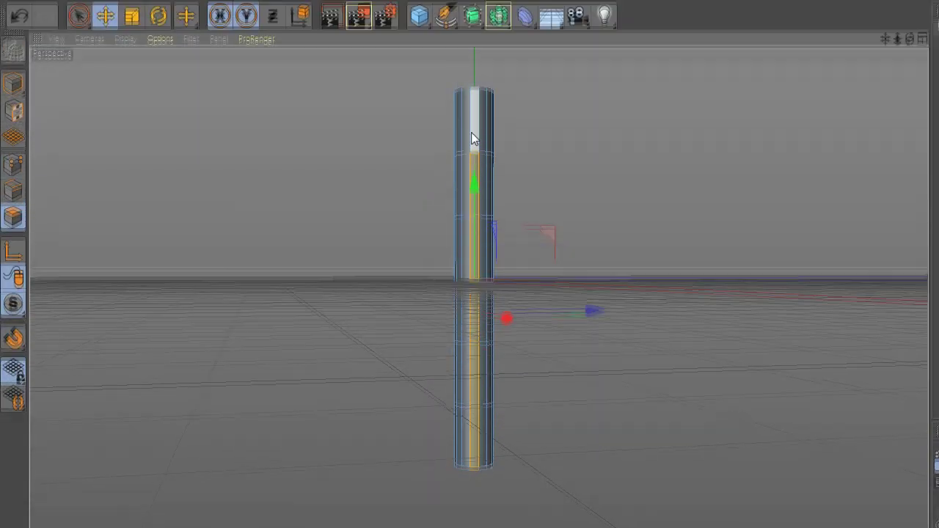
left_click(471, 87, "shift")
Add every second polygon around the cylinder in the lowest two rows to the selection.
left_click_drag(514, 279, 447, 294, "alt")
left_click(490, 392, "shift")
left_click_drag(463, 387, 434, 387, "alt")
left_click(502, 381, "shift")
left_click(502, 321, "shift")
left_click_drag(543, 378, 501, 396, "alt")
scroll(501, 396, "up", 3)
left_click(525, 341, "shift")
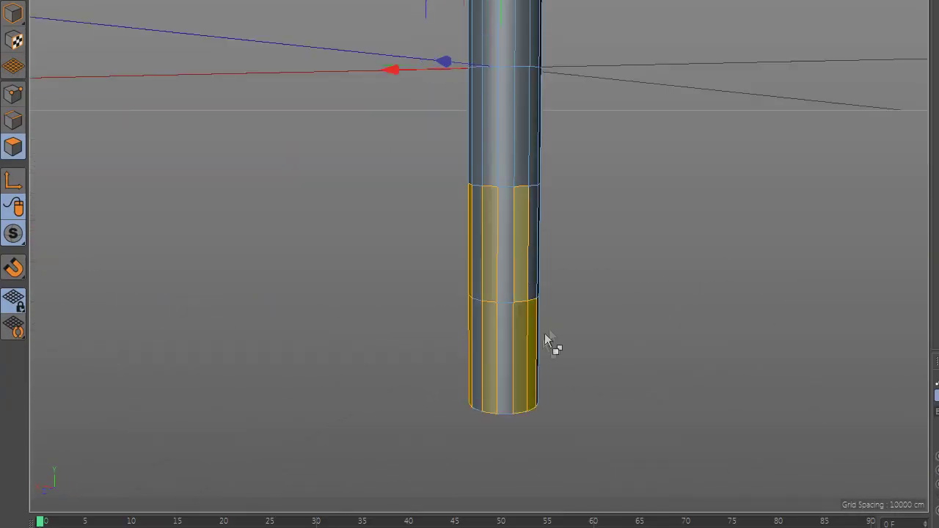
left_click(533, 272, "shift")
left_click_drag(545, 334, 499, 353, "alt")
left_click(553, 360, "shift")
left_click(553, 253, "shift")
left_click_drag(587, 294, 540, 319, "alt")
left_click(579, 330, "shift")
left_click(582, 253, "shift")
left_click_drag(617, 294, 571, 295, "alt")
left_click(609, 330, "shift")
left_click(610, 254, "shift")
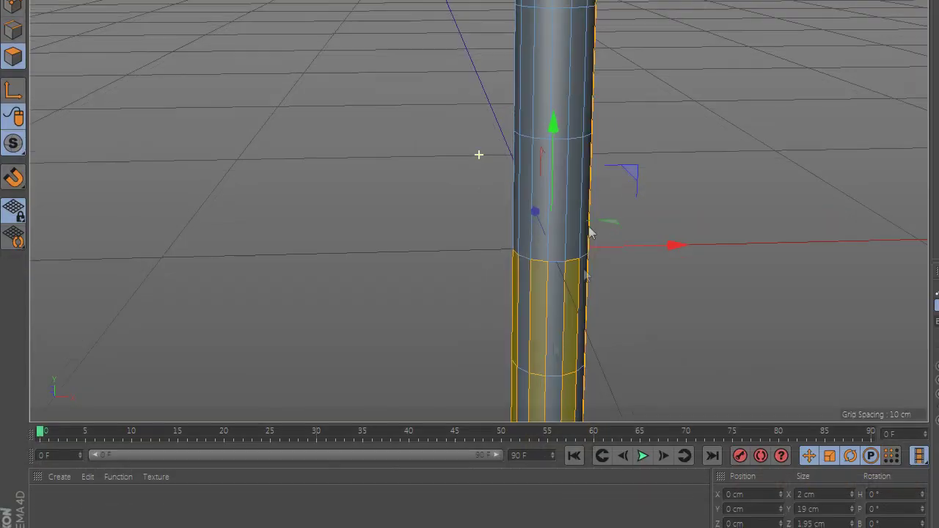
Extend the alternating polygon selection up through the remaining rows to the cylinder's upper end on all sides.
left_click(575, 199, "shift")
left_click(540, 194, "shift")
left_click(541, 81, "shift")
scroll(558, 106, "down", 4)
left_click(568, 241, "shift")
left_click(568, 164, "shift")
left_click(547, 163, "shift")
left_click_drag(534, 225, 441, 242, "alt")
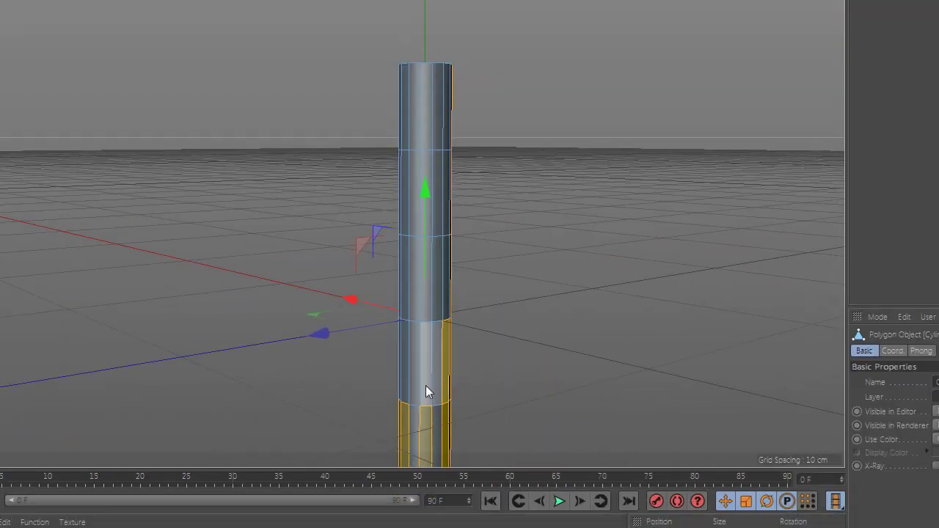
left_click(447, 192, "shift")
left_click(447, 110, "shift")
left_click(426, 192, "shift")
left_click(426, 121, "shift")
left_click(401, 352, "shift")
left_click_drag(404, 319, 425, 301, "alt")
left_click(401, 213, "shift")
left_click(400, 279, "shift")
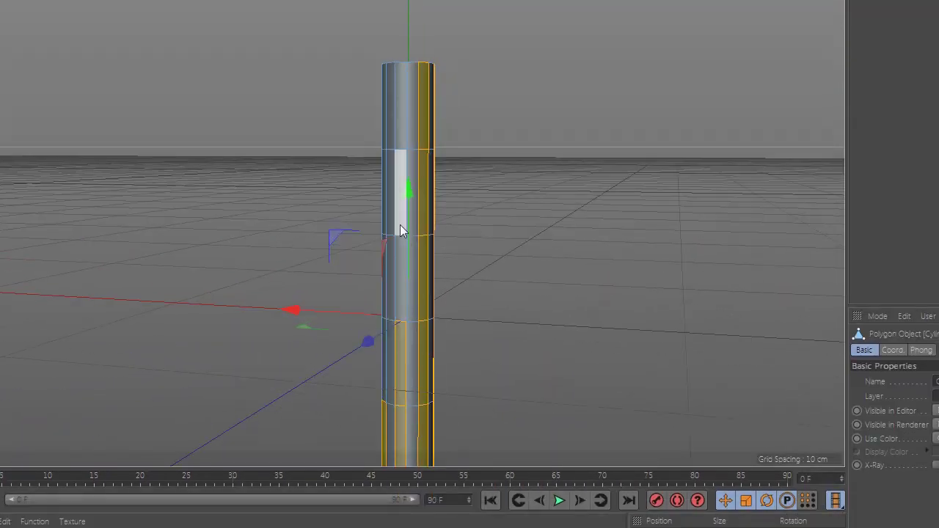
left_click(380, 367, "shift")
left_click(380, 293, "shift")
left_click(380, 194, "shift")
left_click(380, 111, "shift")
Scale the selected polygon columns outward uniformly to about 2.34 cm across.
scroll(389, 147, "down", 4)
left_click_drag(443, 360, 352, 183, "alt")
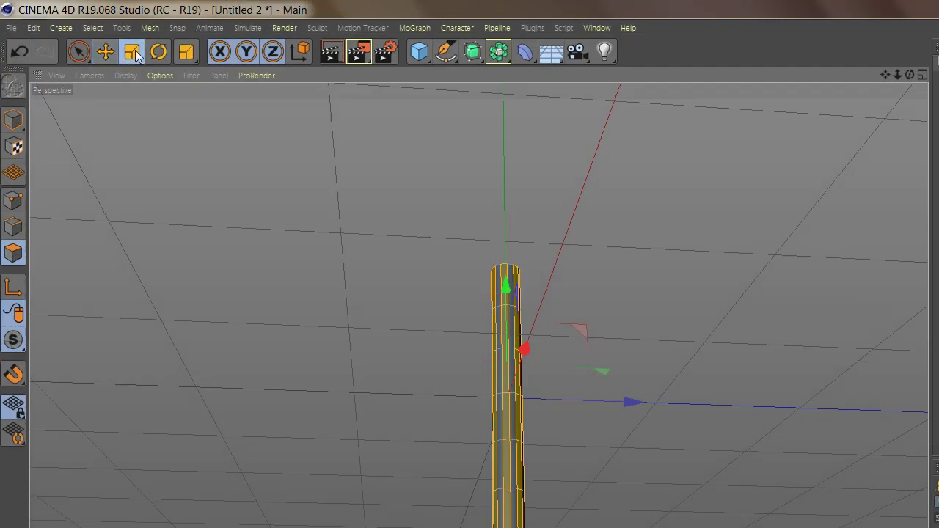
left_click(134, 52)
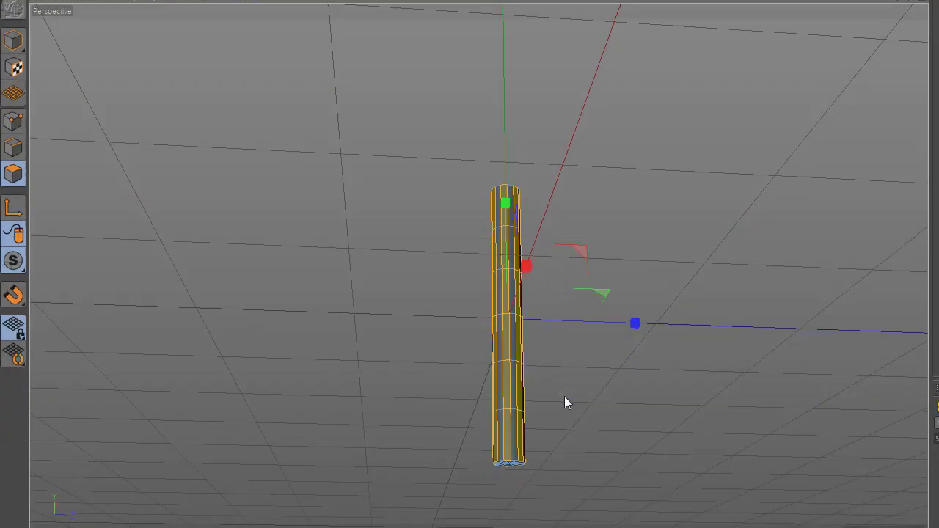
left_click_drag(547, 372, 576, 495)
middle_click_drag(550, 356, 549, 377, "alt")
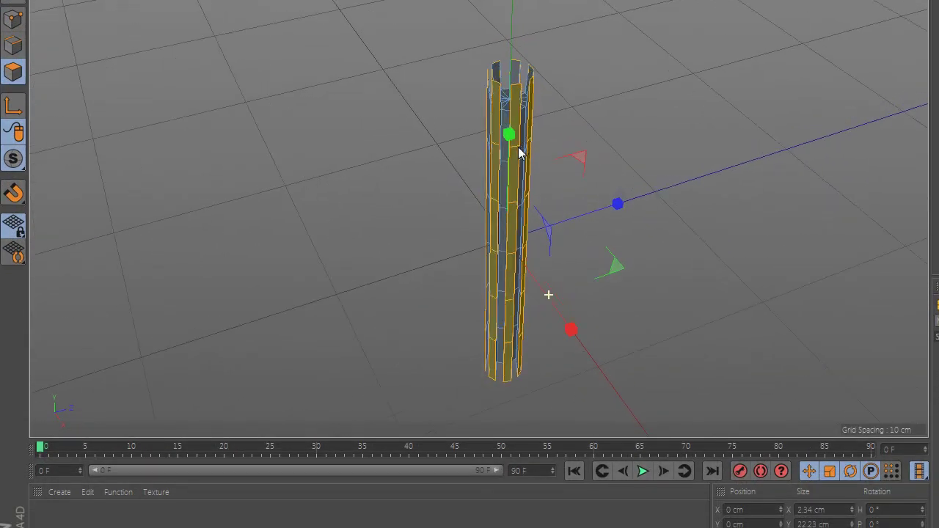
Scale the selected columns further outward to about 2.53 cm across and shrink them along Y to about 19.74 cm high.
scroll(519, 242, "up", 5)
scroll(519, 186, "up", 4)
left_click_drag(533, 232, 587, 180, "alt")
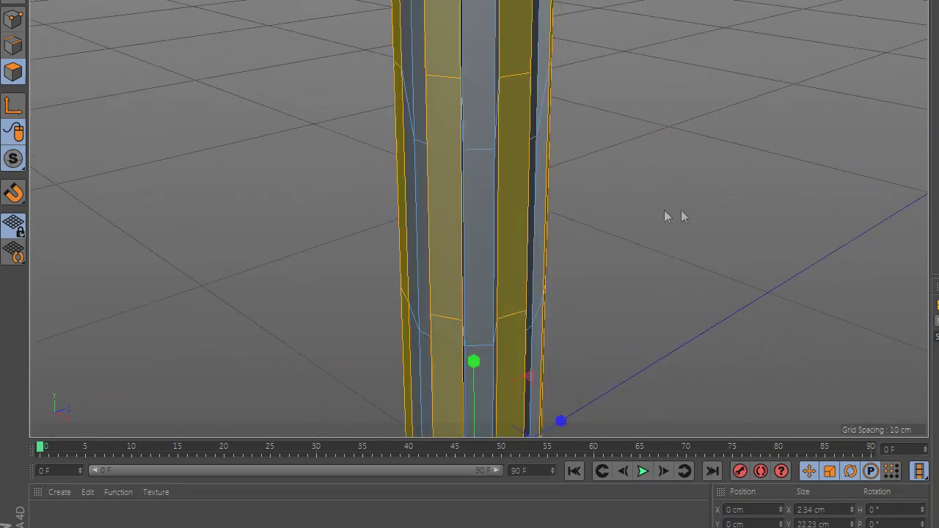
left_click_drag(665, 213, 726, 243)
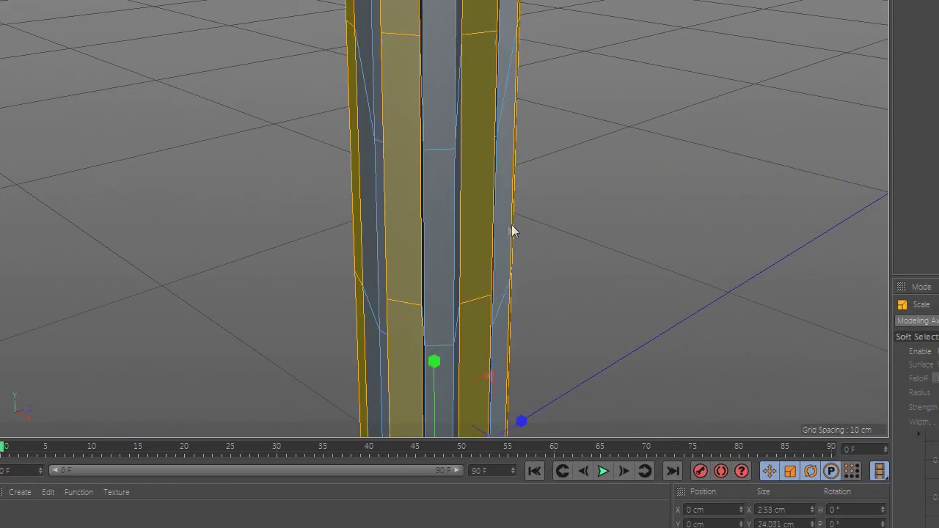
left_click_drag(511, 224, 464, 111, "alt")
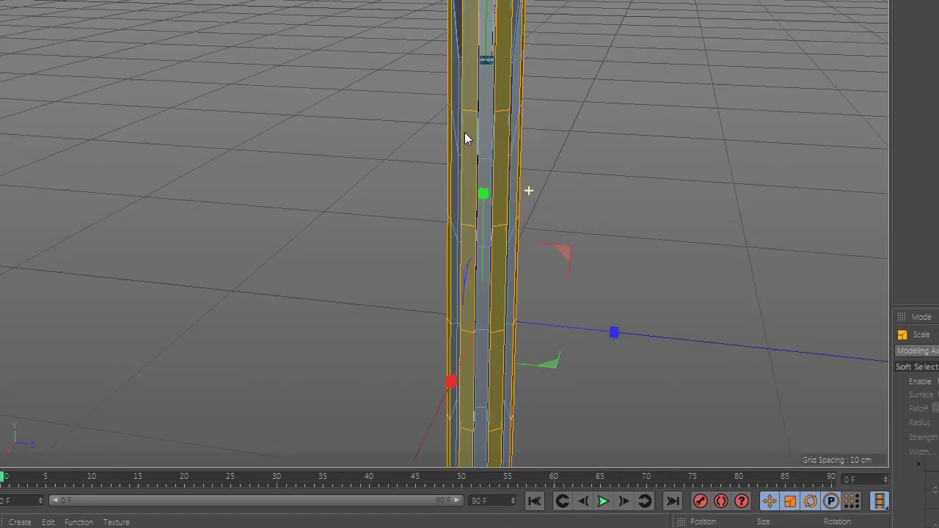
left_click_drag(484, 194, 479, 222)
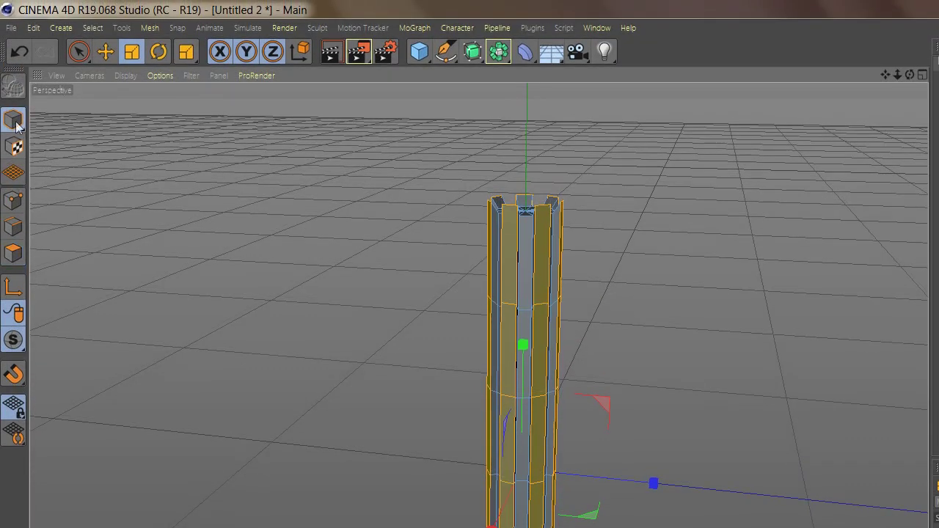
Return to model mode and smooth the ridged cylinder by nesting it under a Subdivision Surface.
left_click(14, 98)
left_click(101, 35)
middle_click_drag(555, 400, 533, 337, "alt")
left_click_drag(534, 404, 449, 404, "alt")
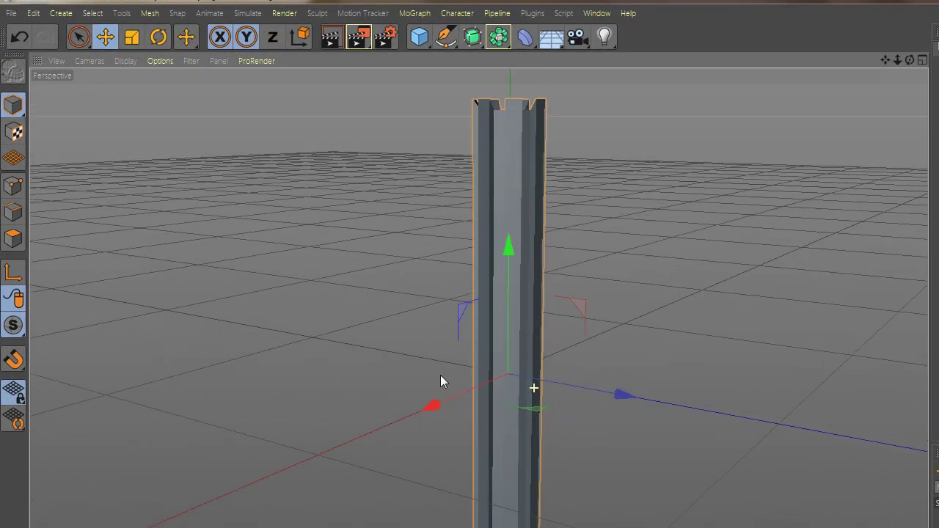
left_click_drag(471, 54, 508, 71)
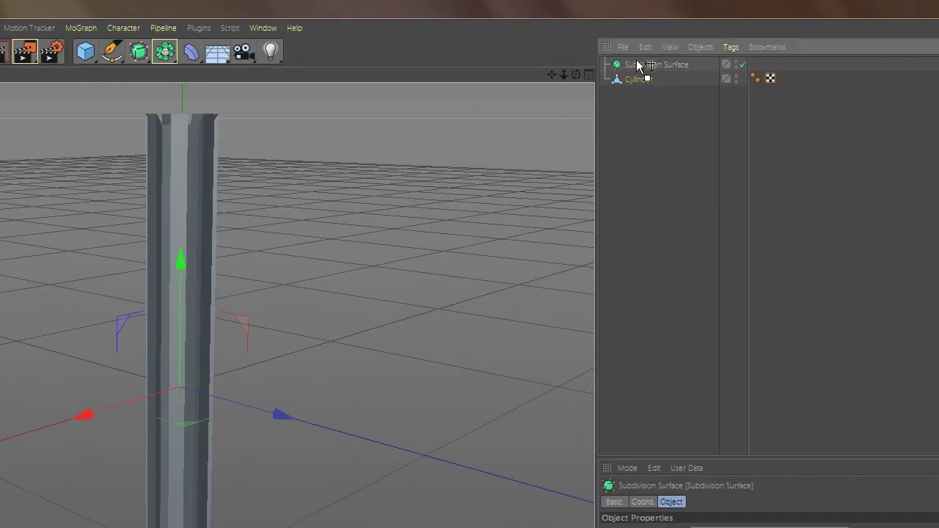
left_click_drag(637, 65, 641, 79)
left_click_drag(306, 348, 253, 361, "alt")
left_click_drag(272, 350, 366, 309, "alt")
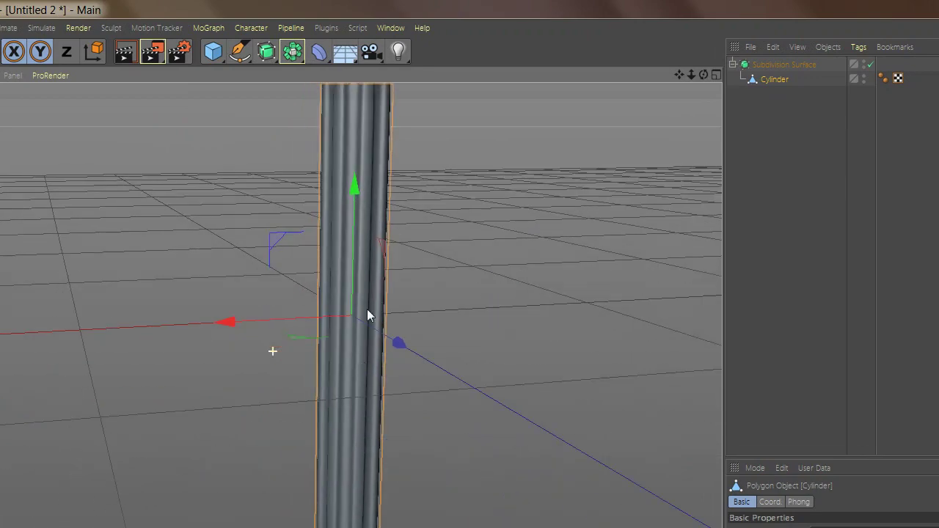
left_click_drag(360, 358, 477, 338, "alt")
left_click(803, 280)
scroll(453, 433, "down", 1)
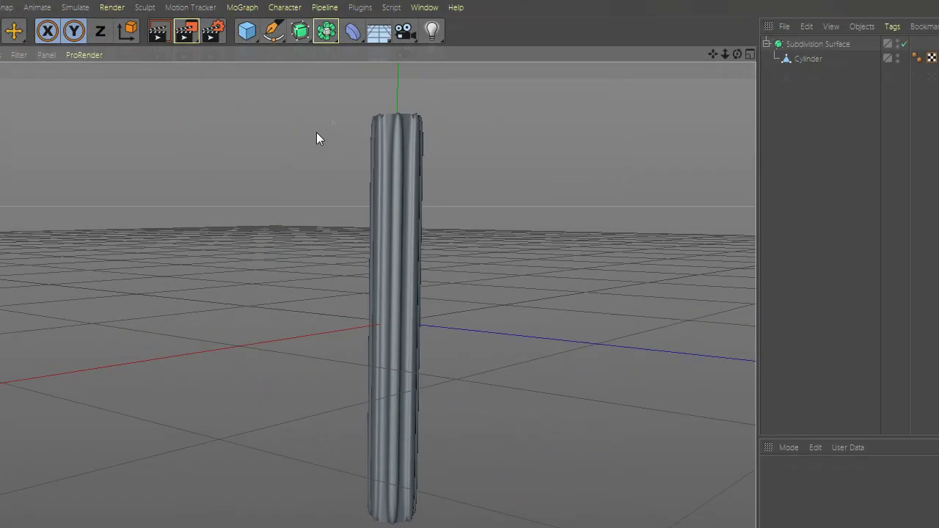
Add a Twist deformer under the cylinder, fit it to its parent and set its angle to 55°.
left_click(218, 15)
left_click(425, 92)
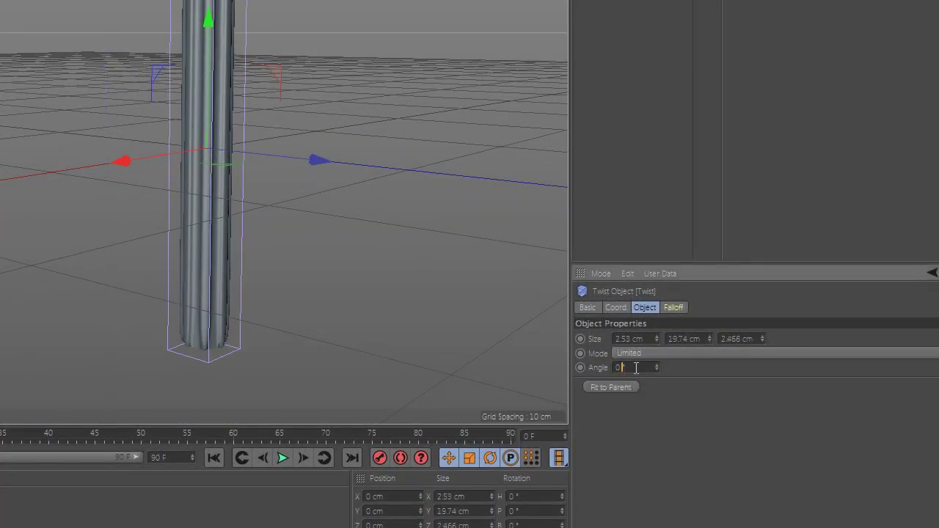
type("55")
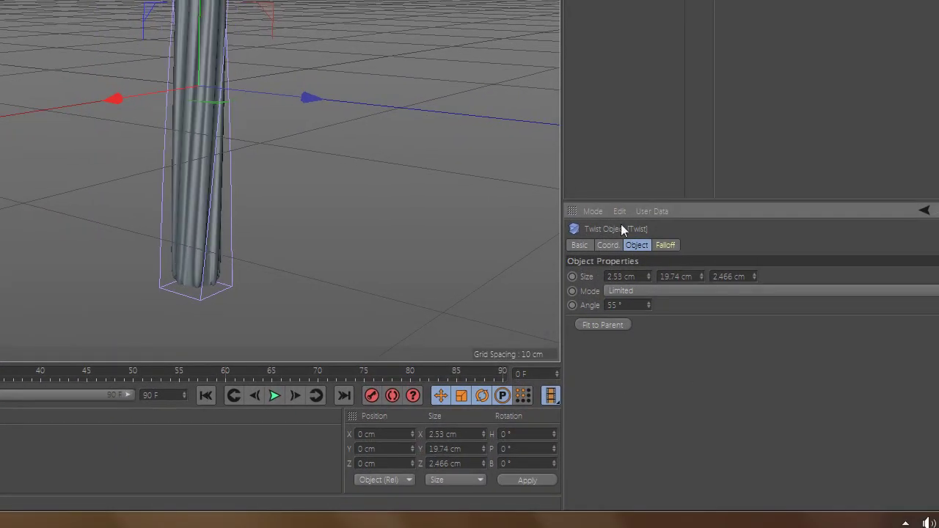
left_click_drag(224, 154, 289, 154, "alt")
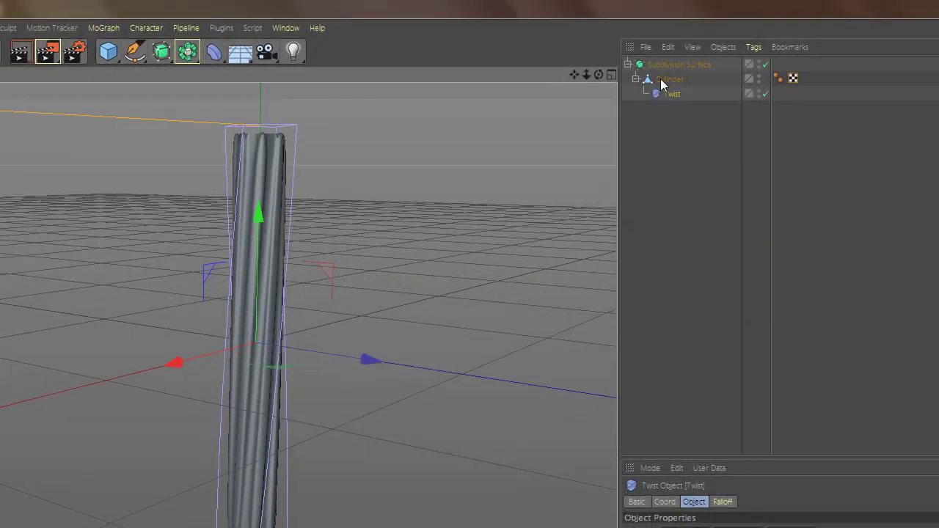
Connect the Cylinder and its Twist deformer into a single mesh, deleting the originals.
left_click(662, 79, "ctrl")
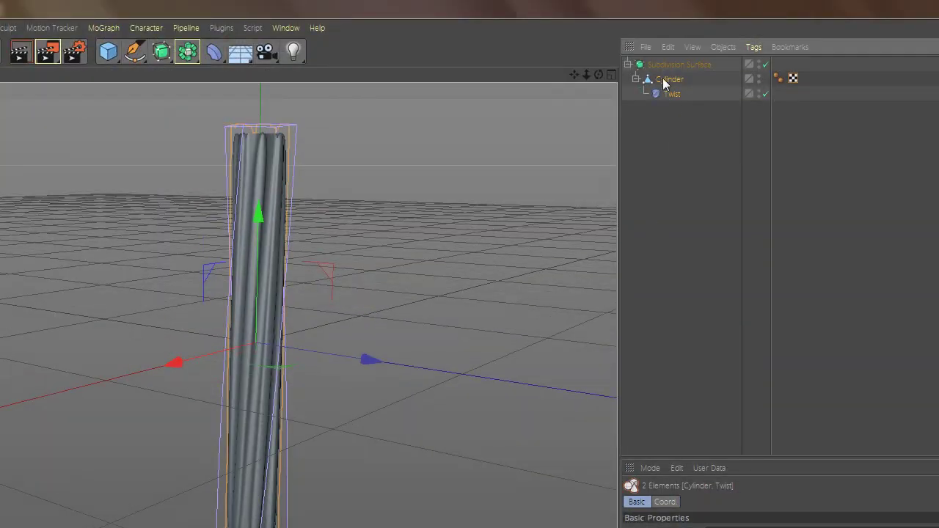
right_click(662, 78)
left_click(682, 397)
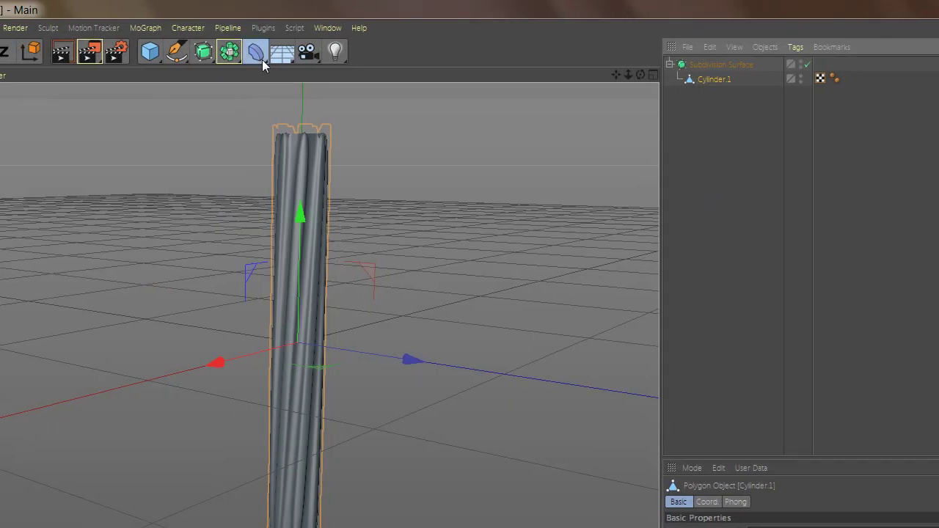
Add a Bend deformer under the connected cylinder and fit it to its parent.
left_click(232, 58)
left_click(296, 89)
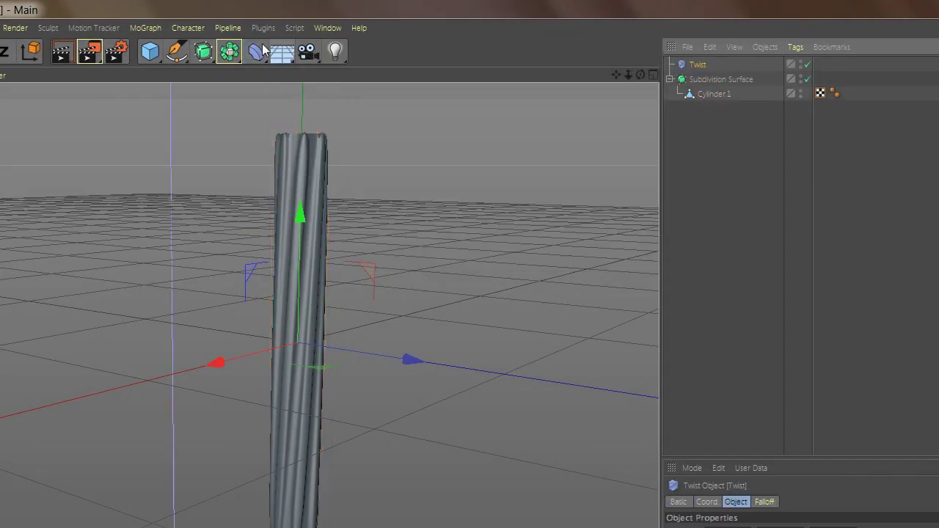
left_click(258, 51)
left_click(293, 73)
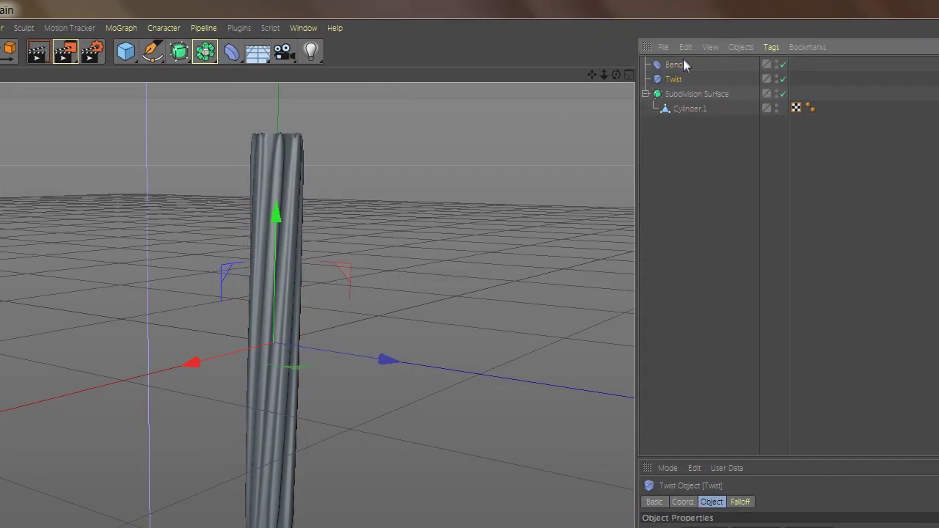
left_click(683, 65)
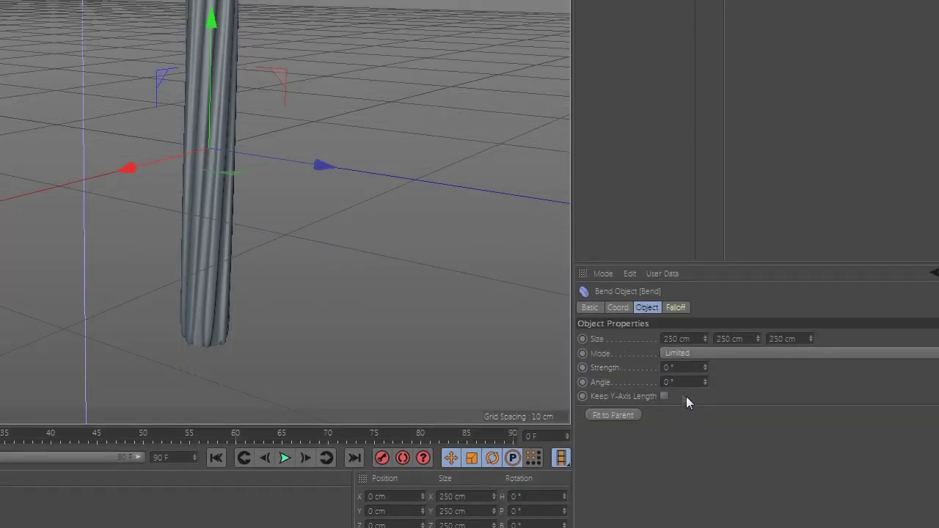
left_click(613, 415)
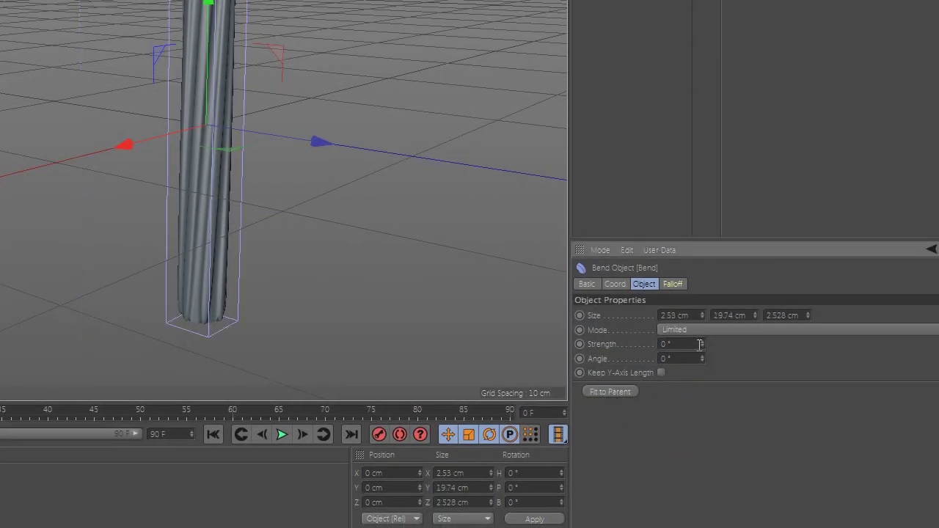
Bend the twisted cylinder by raising the Bend deformer's strength to about 28°.
left_click_drag(702, 345, 725, 345)
left_click_drag(264, 267, 132, 259, "alt")
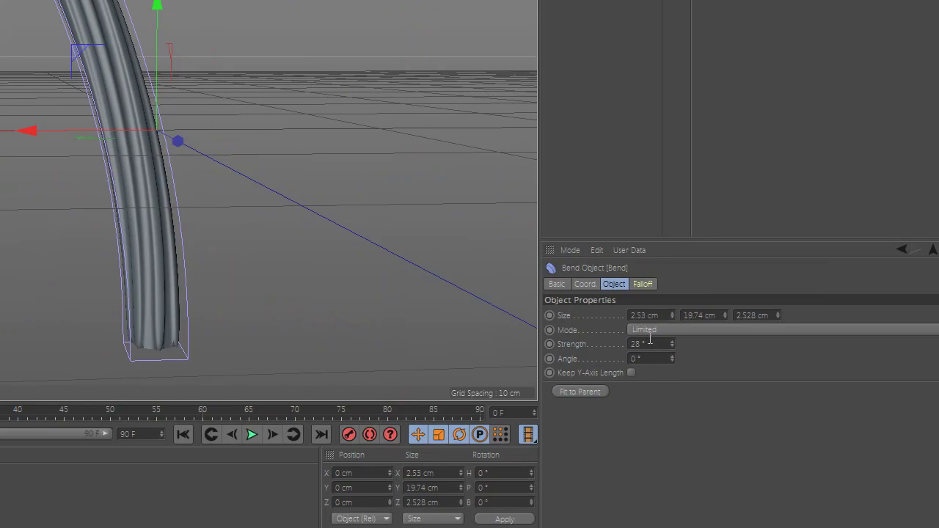
double_click(650, 341)
left_click(631, 103)
left_click_drag(86, 133, 85, 327, "alt")
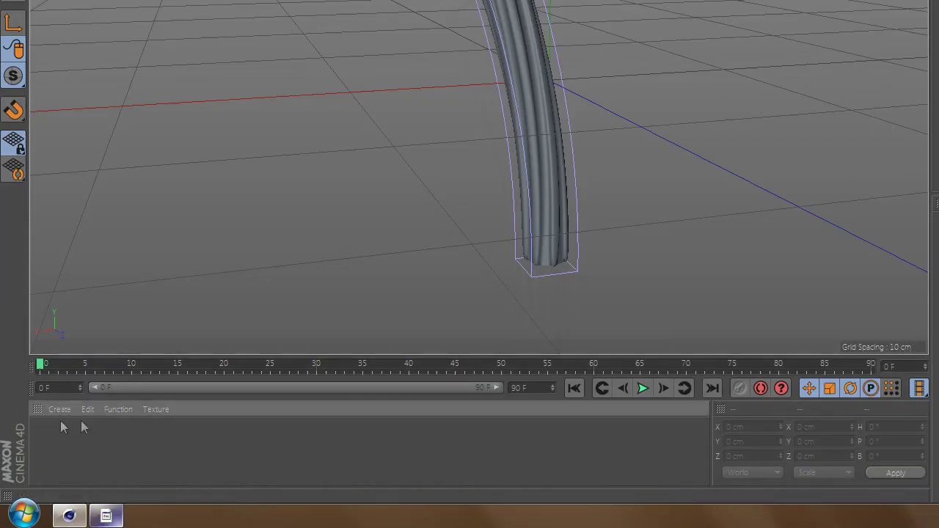
Create a material with basic022.jpg as its Bump texture at 80% strength, without copying the image to the project location.
double_click(57, 437)
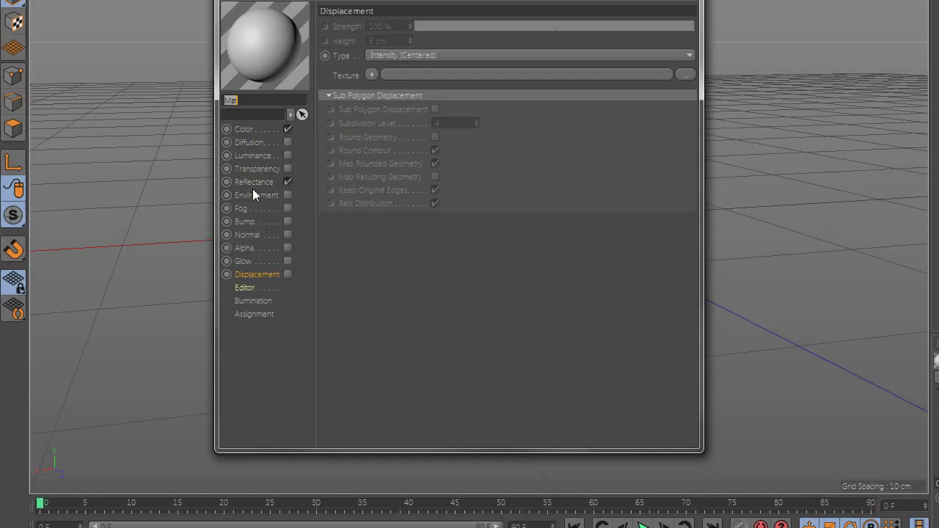
left_click(246, 222)
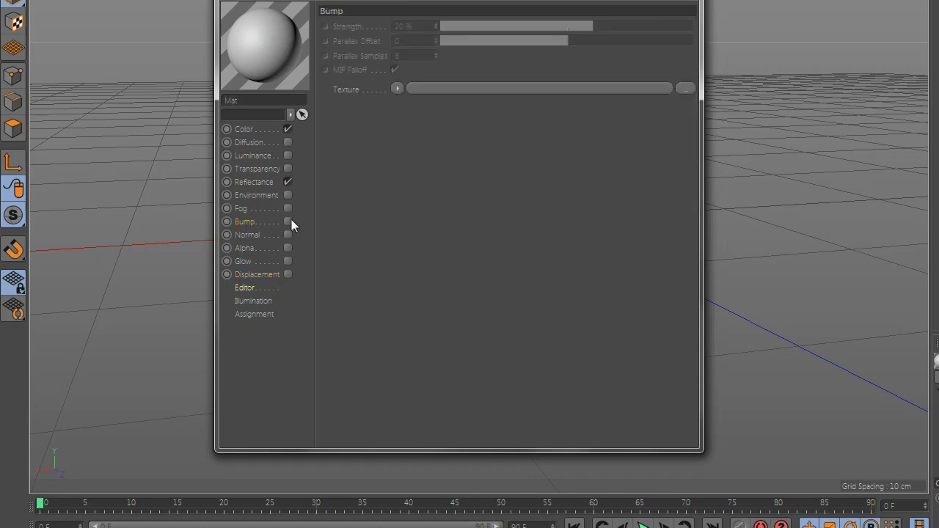
left_click(504, 88)
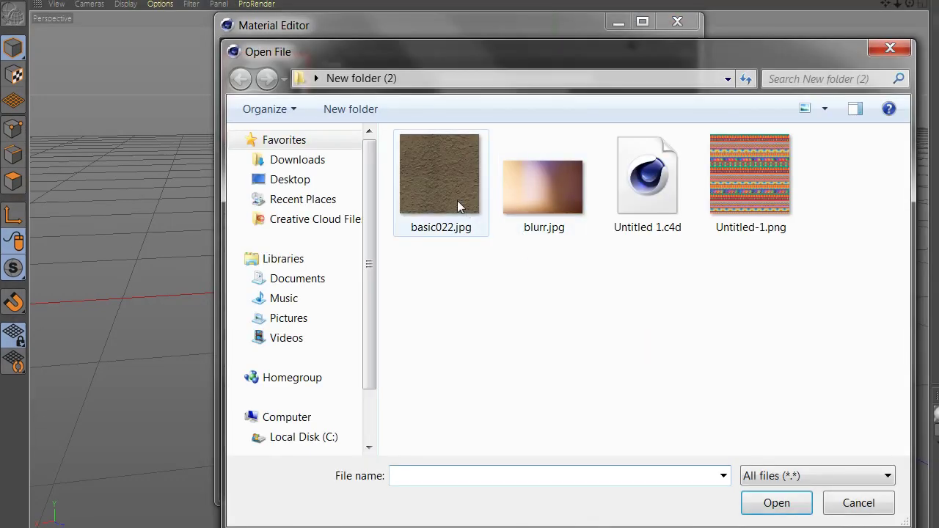
double_click(458, 200)
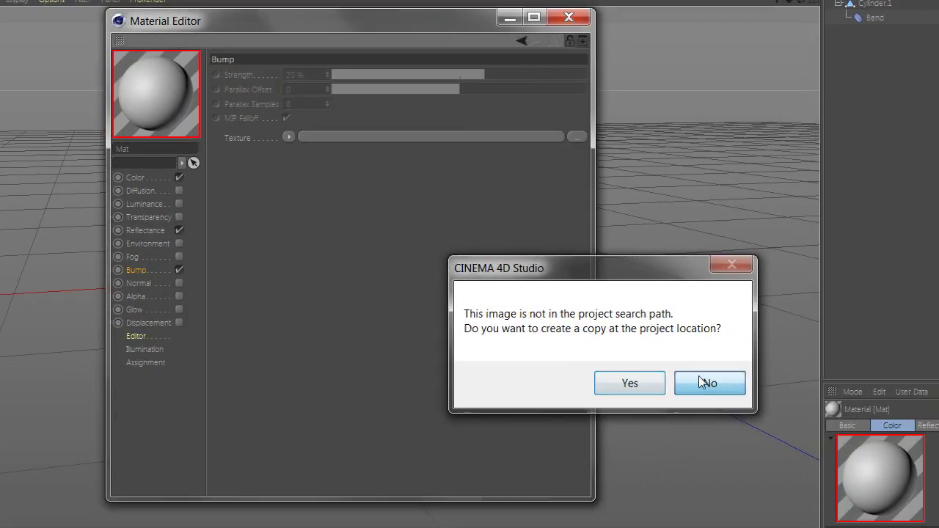
left_click(703, 383)
type("80")
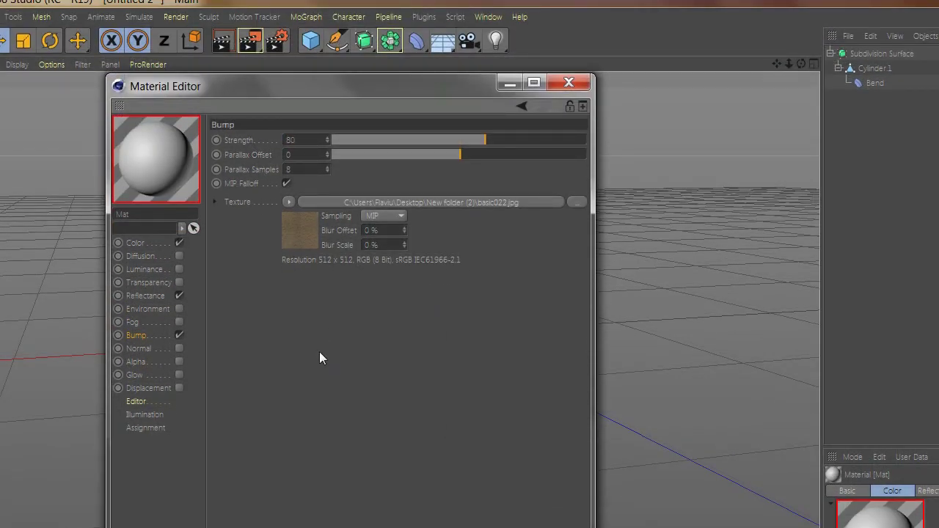
key("Return")
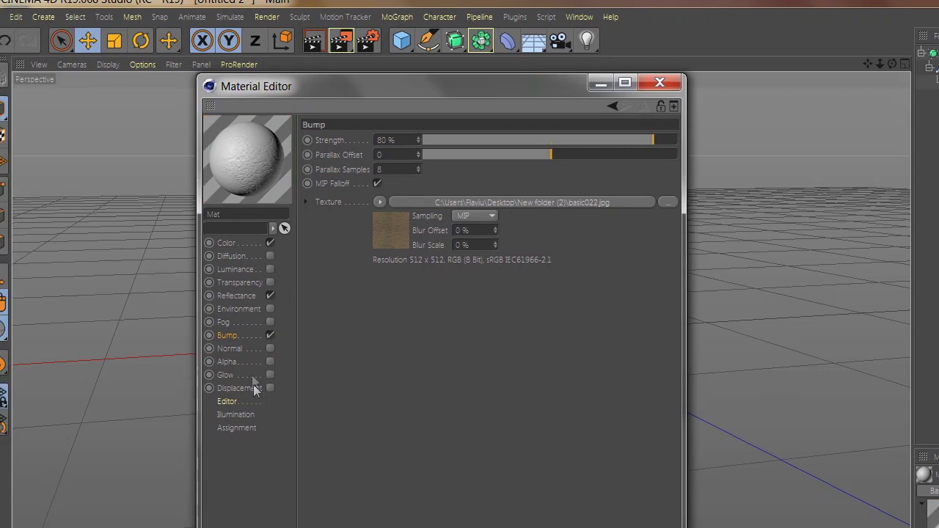
Enable the material's Displacement channel with type Intensity and a Noise shader as its texture.
left_click(270, 388)
left_click(393, 169)
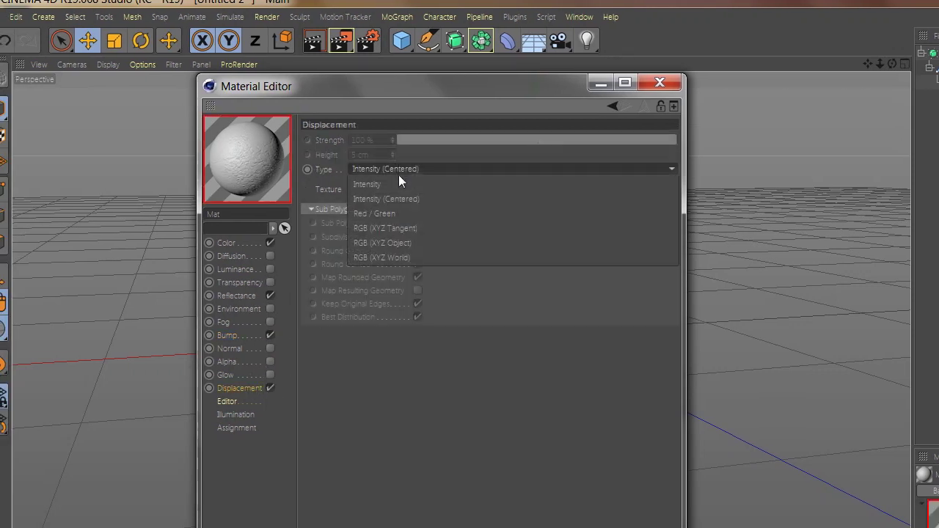
left_click(399, 180)
left_click(353, 188)
left_click(319, 391)
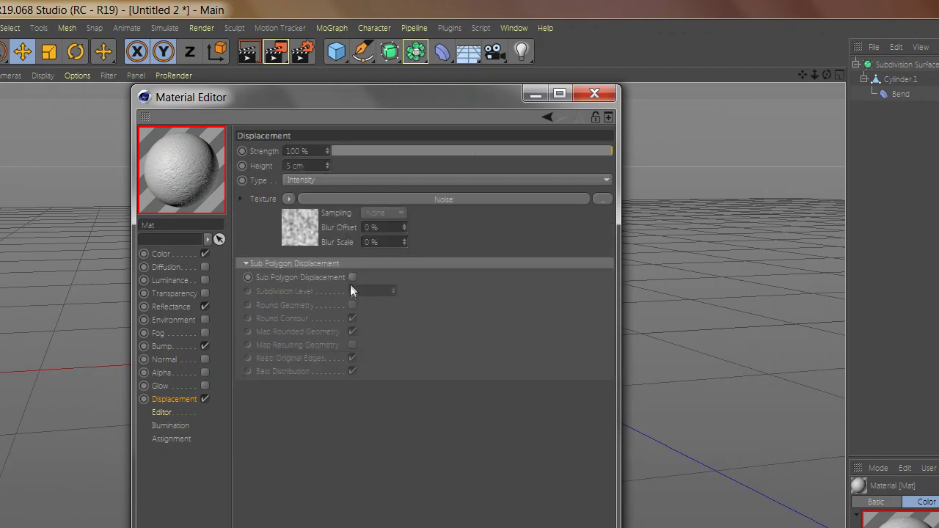
Set the displacement Noise shader to the Buya noise type with a global scale of 15%.
left_click(327, 277)
left_click(358, 296)
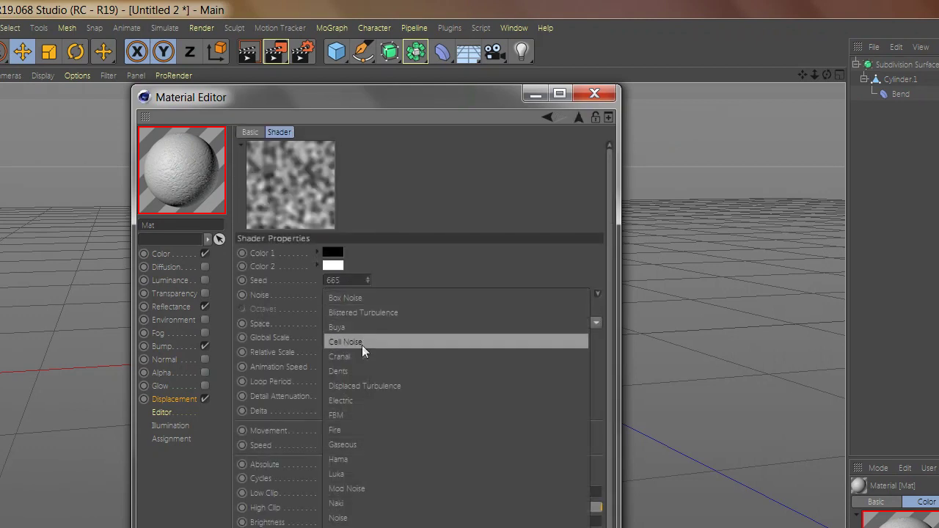
left_click(355, 313)
left_click(354, 294)
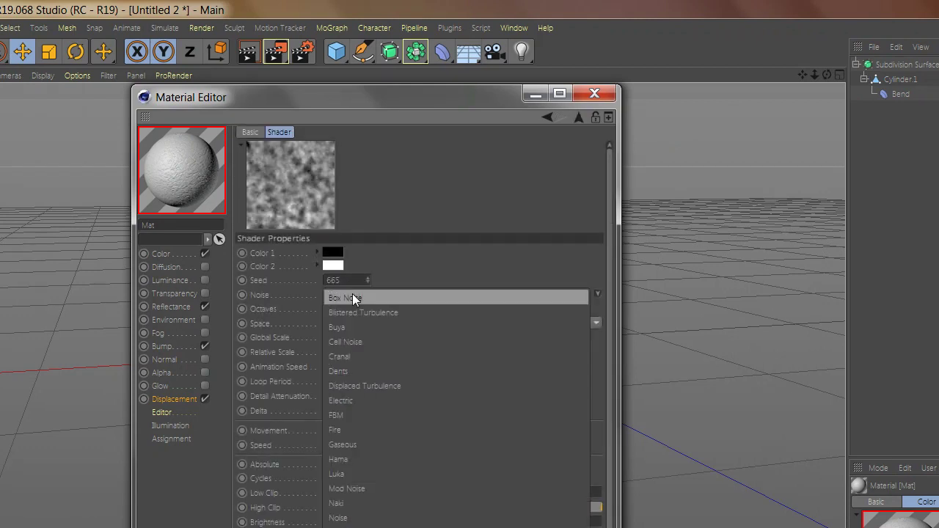
left_click(356, 329)
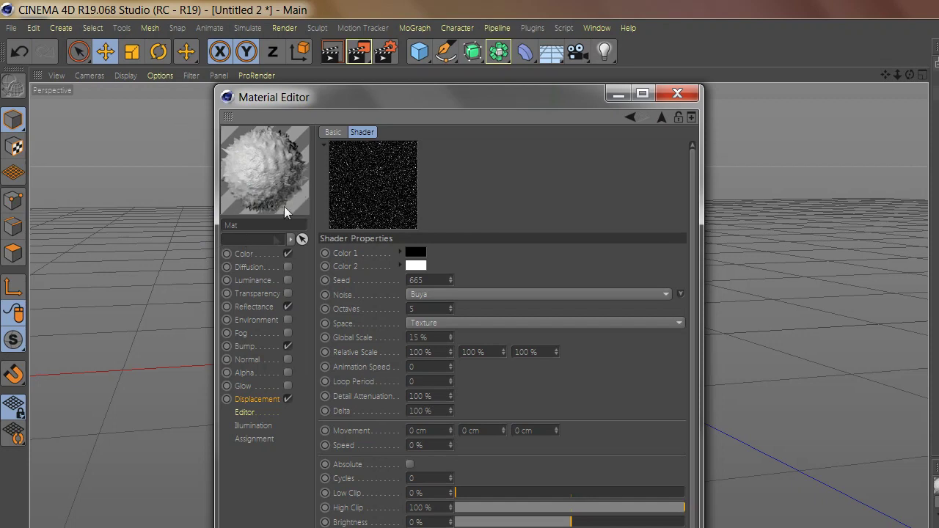
Set the material's base colour to H 32°, S 32%, V 100%.
left_click(263, 252)
left_click_drag(417, 203, 383, 236)
type("32")
key("Return")
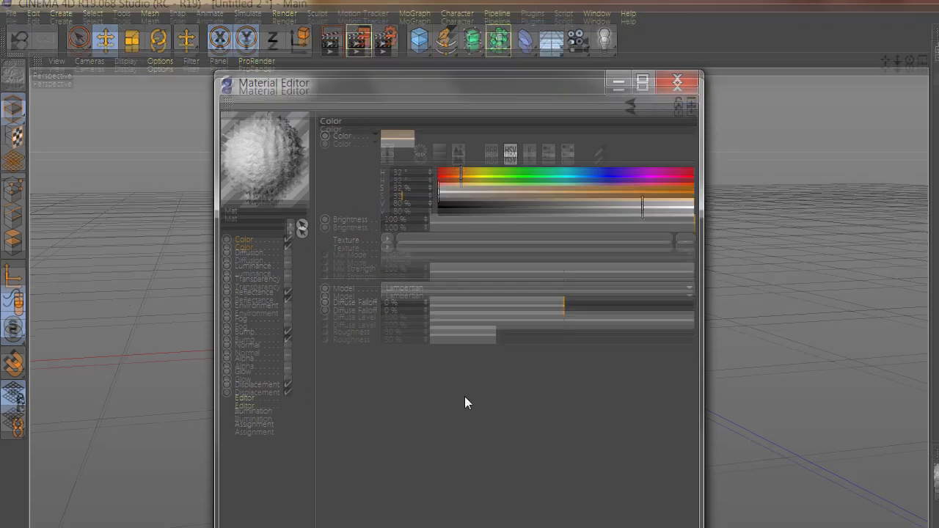
type("100")
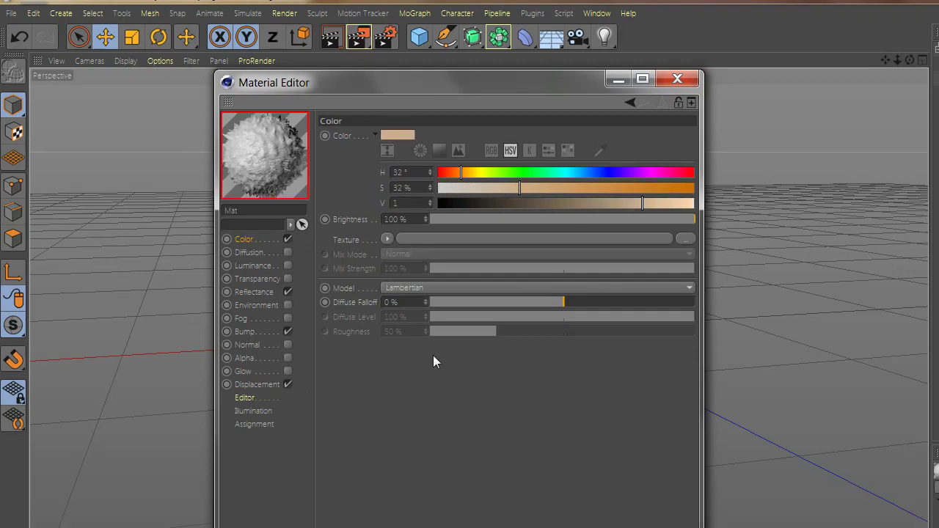
key("Return")
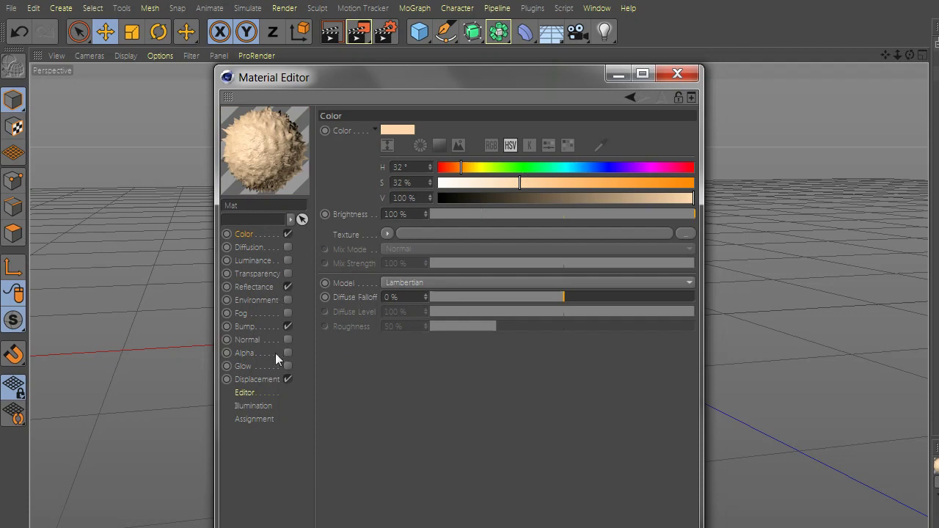
Set the material's displacement strength to 15% and height to 2 cm, and apply the material to the churro.
left_click(251, 378)
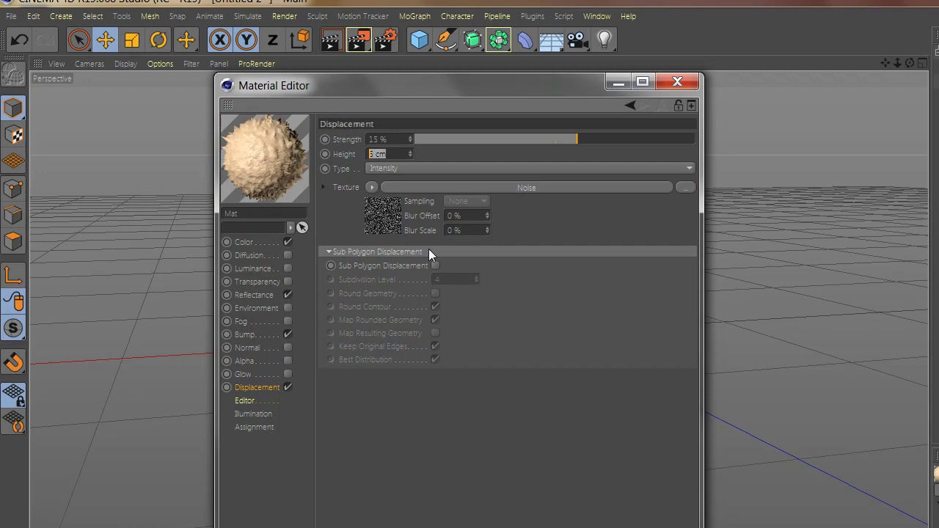
key("Return")
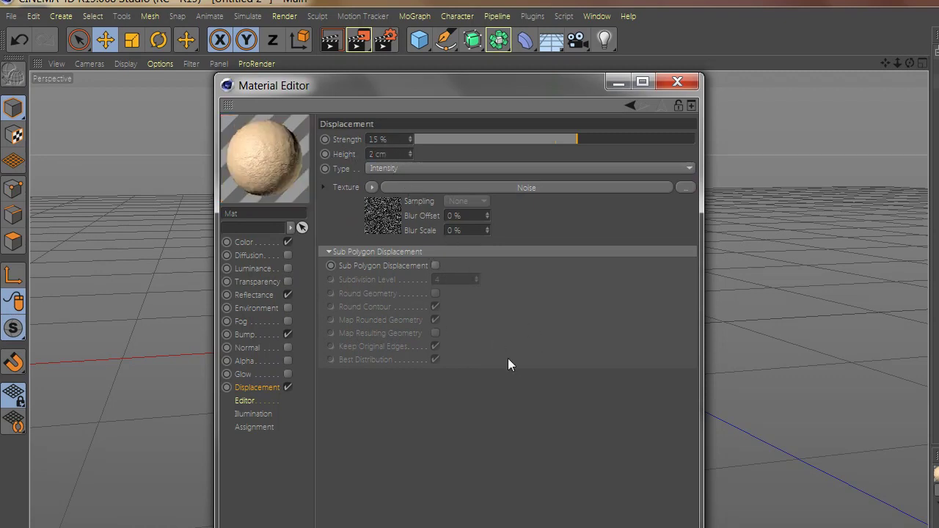
left_click(675, 82)
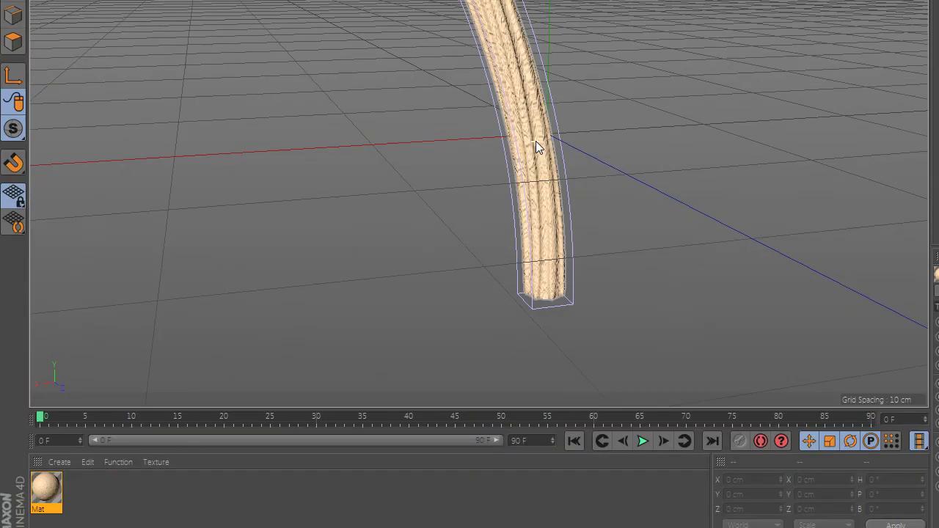
left_click_drag(536, 141, 535, 190, "alt")
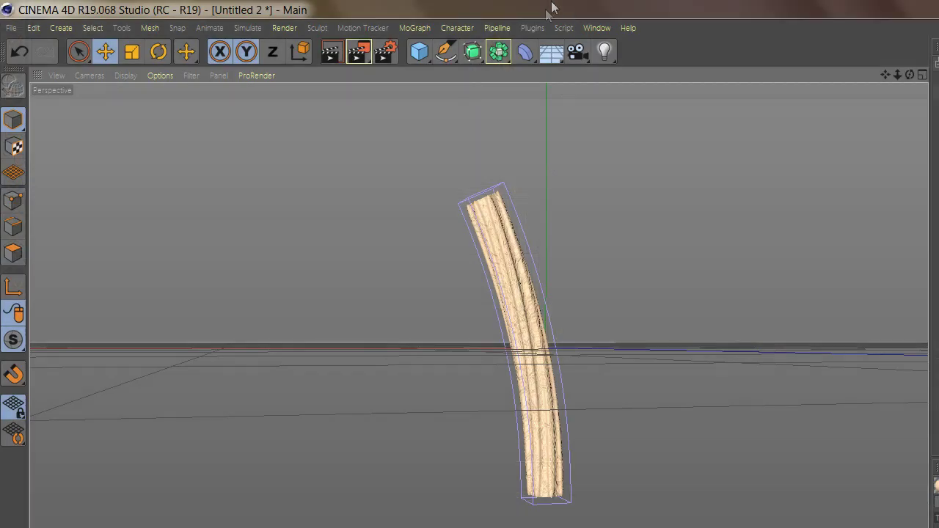
Add a light and move it in front of and above the churro, to about X -20.5, Y 15.1, Z 56.4 cm.
left_click(603, 53)
scroll(569, 393, "down", 6)
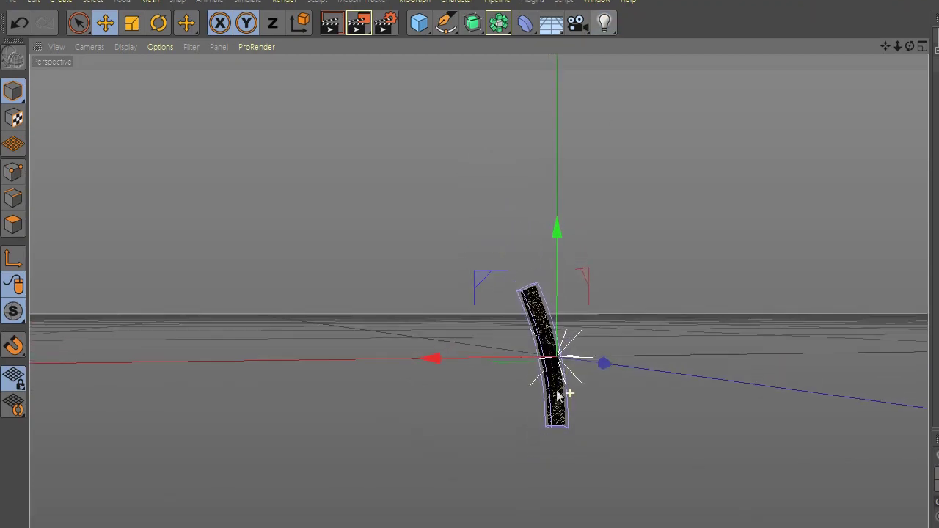
left_click_drag(557, 391, 568, 497, "alt")
left_click_drag(474, 432, 708, 433)
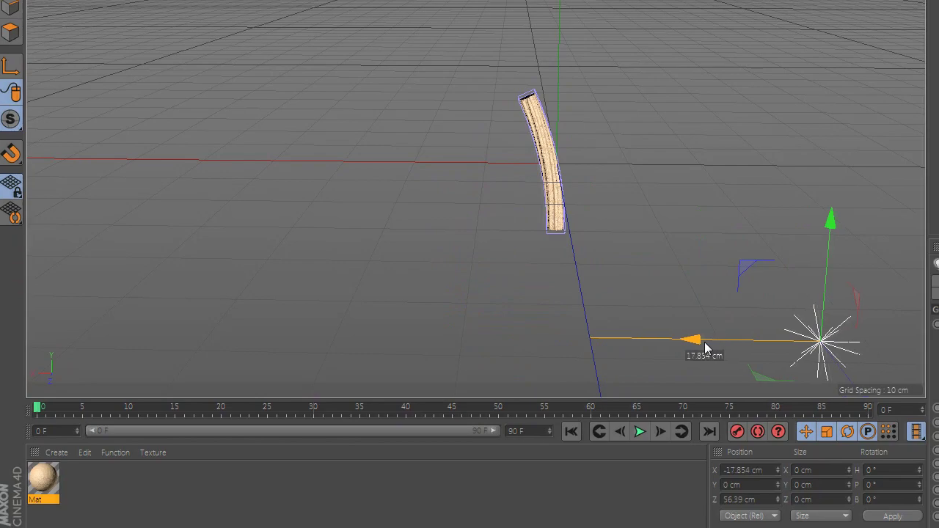
left_click_drag(706, 343, 738, 344)
left_click_drag(867, 234, 889, 88)
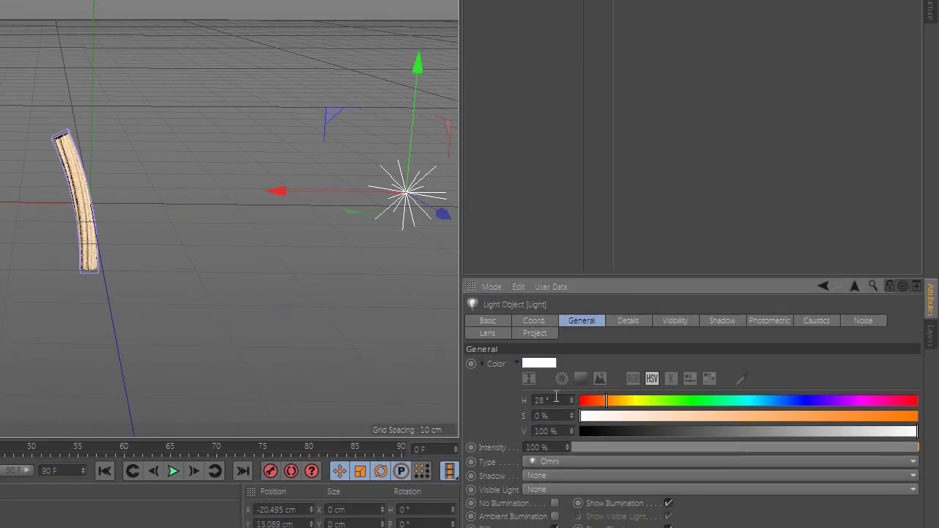
Set the light's colour to H 45° and S 65%, and its shadow to Shadow Maps (Soft).
double_click(556, 400)
type("45")
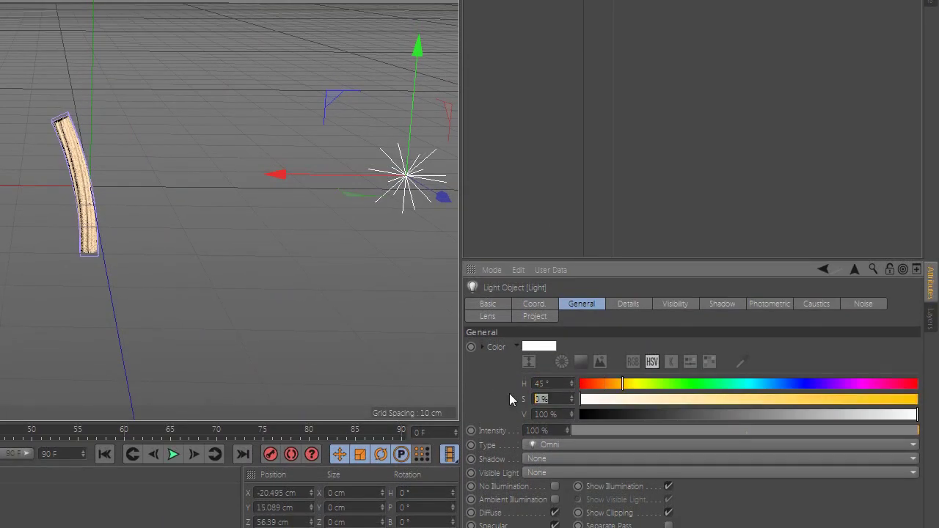
type("65")
key("Tab")
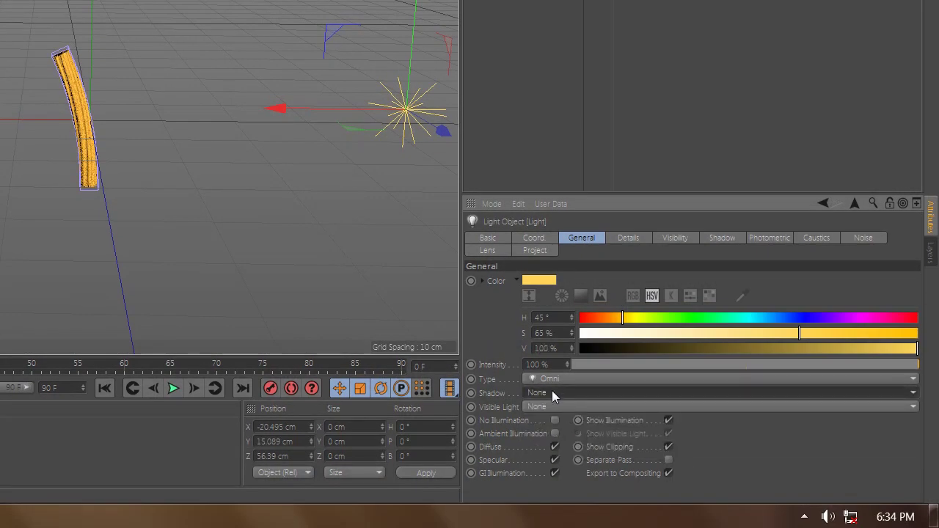
left_click(552, 392)
left_click(591, 422)
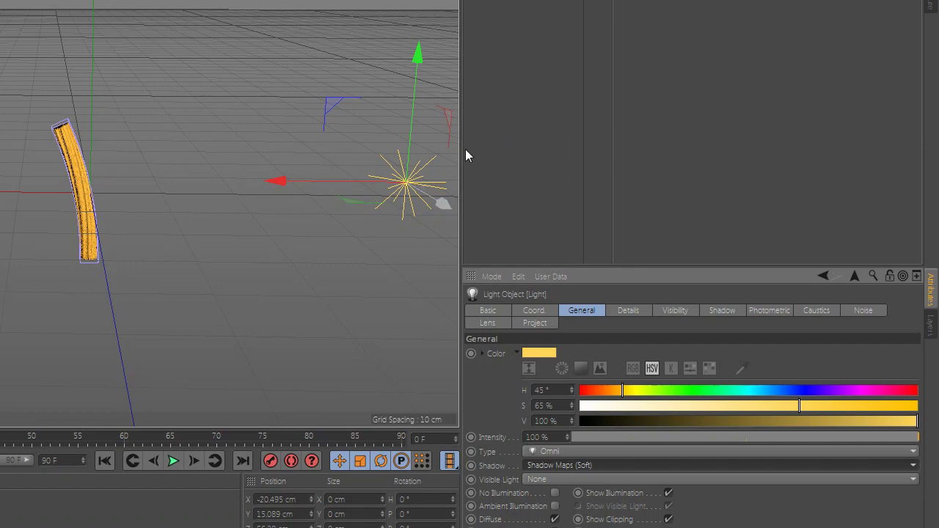
Duplicate the light and place the copy on the churro's opposite side, at about X 30.1, Y 9.3, Z 32.1 cm.
left_click_drag(413, 161, 327, 176)
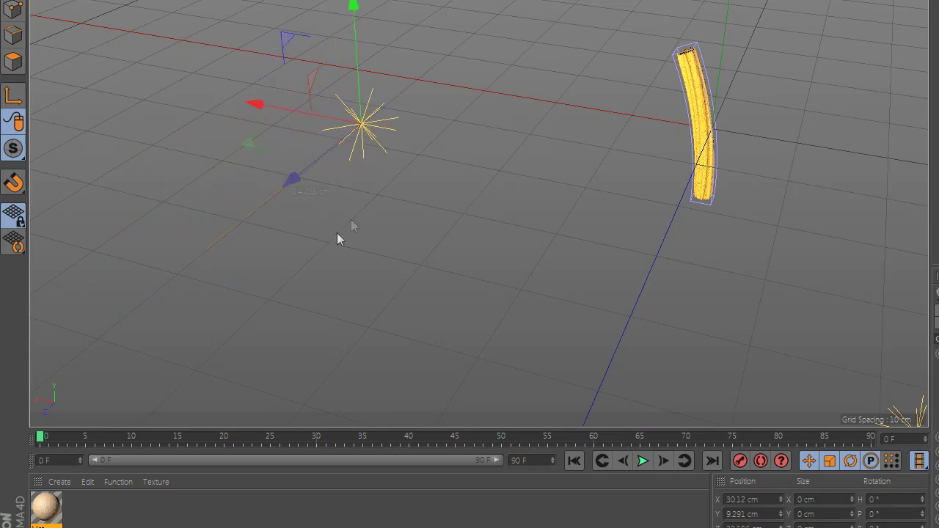
left_click_drag(336, 233, 388, 197, "alt")
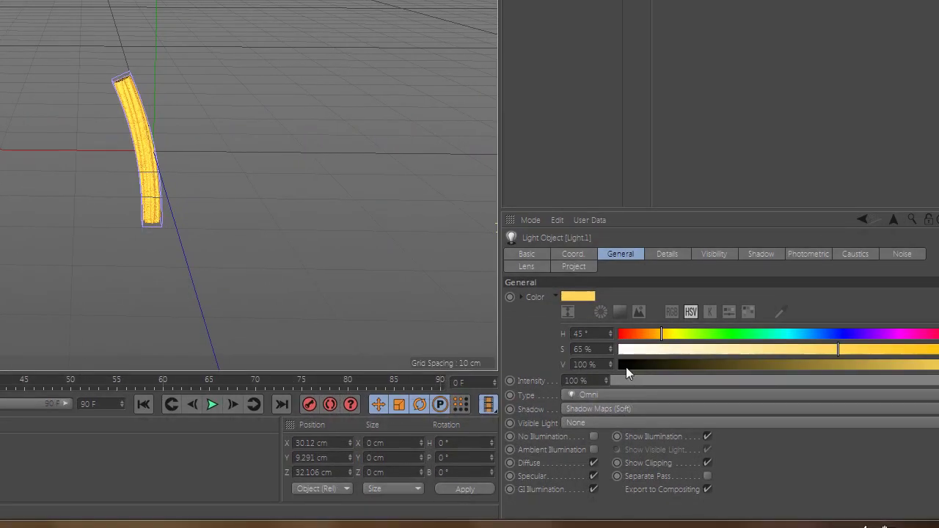